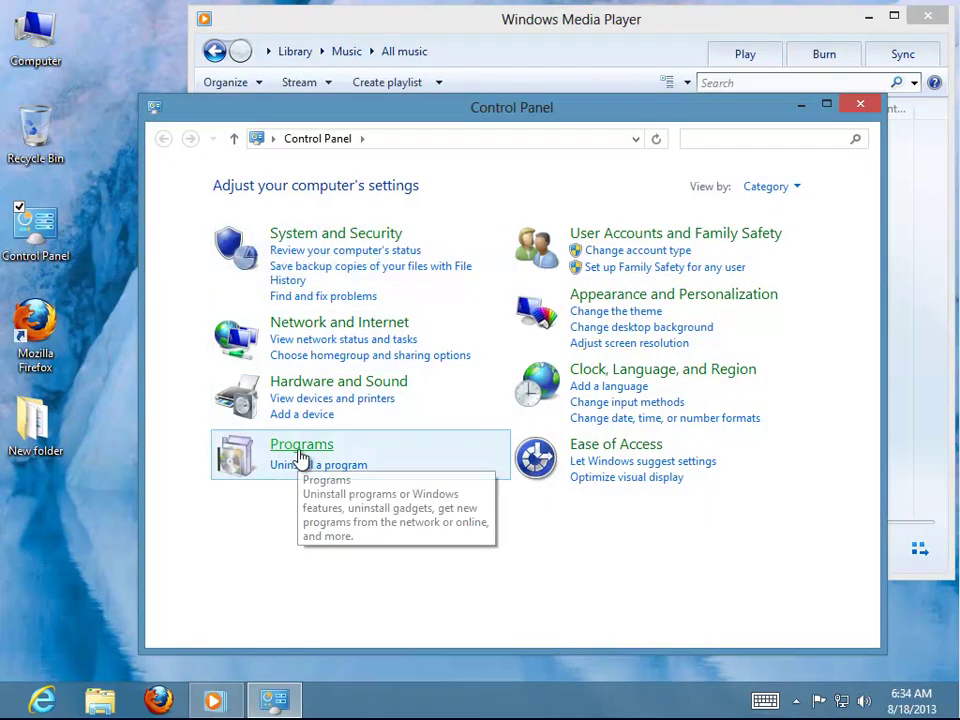
# - Maximize Control Panel and open the dialog for turning Windows features on or off in the Programs category
pyautogui.click(826, 104)
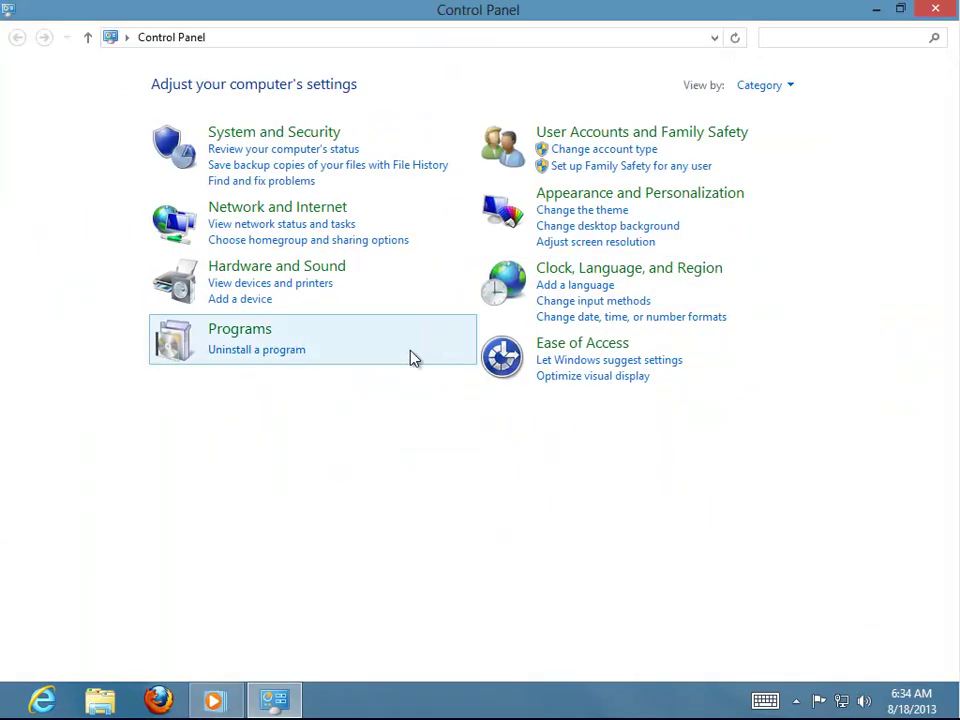
pyautogui.click(258, 341)
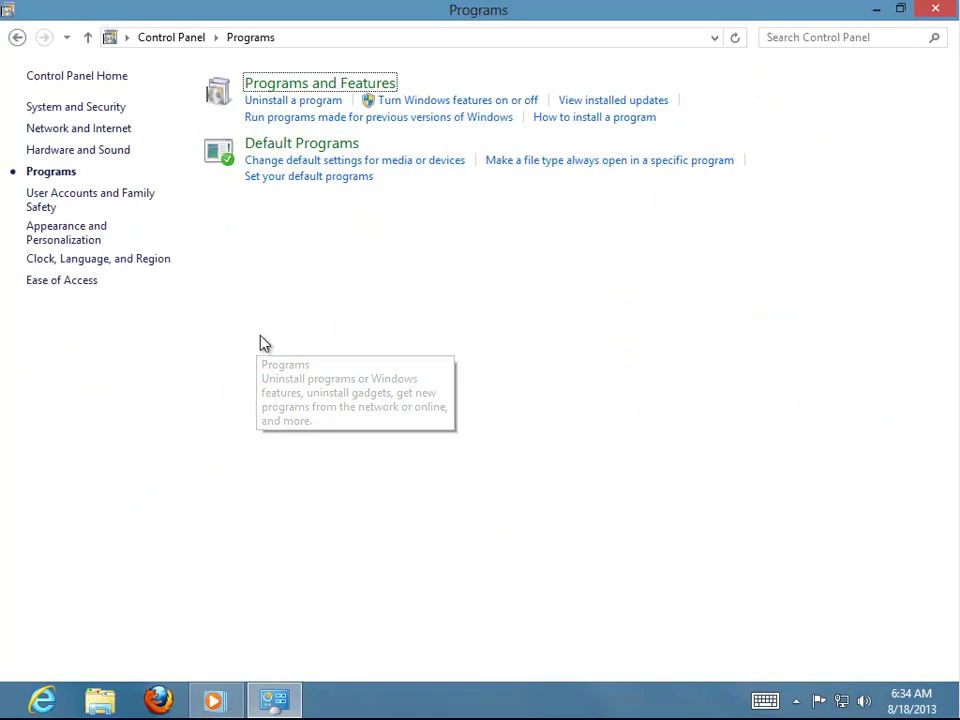
pyautogui.click(521, 103)
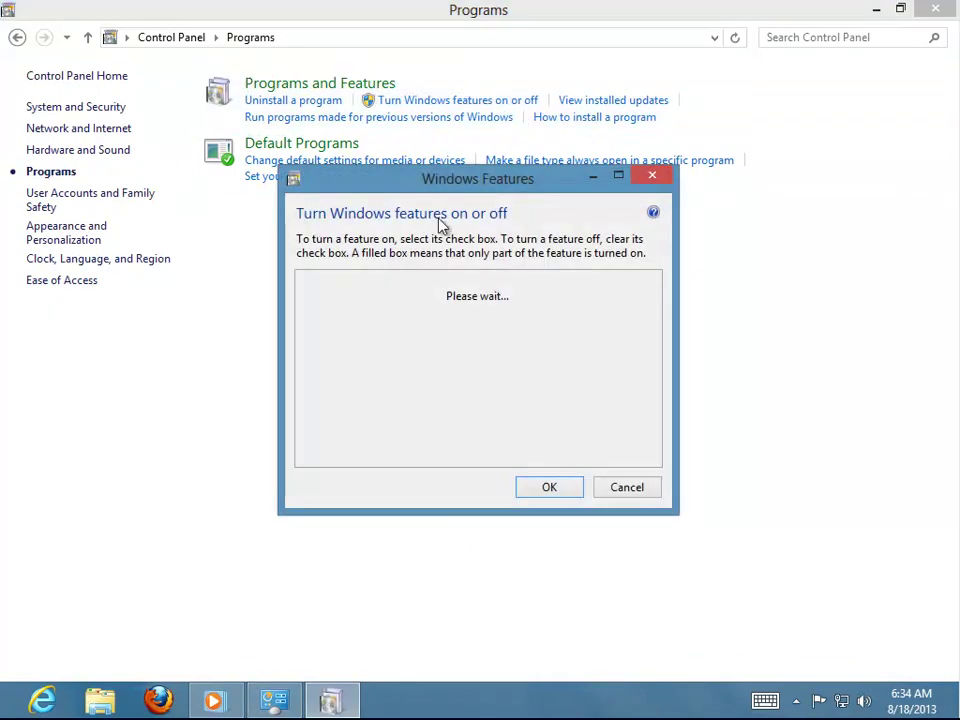
pyautogui.moveTo(547, 183); pyautogui.dragTo(479, 205)
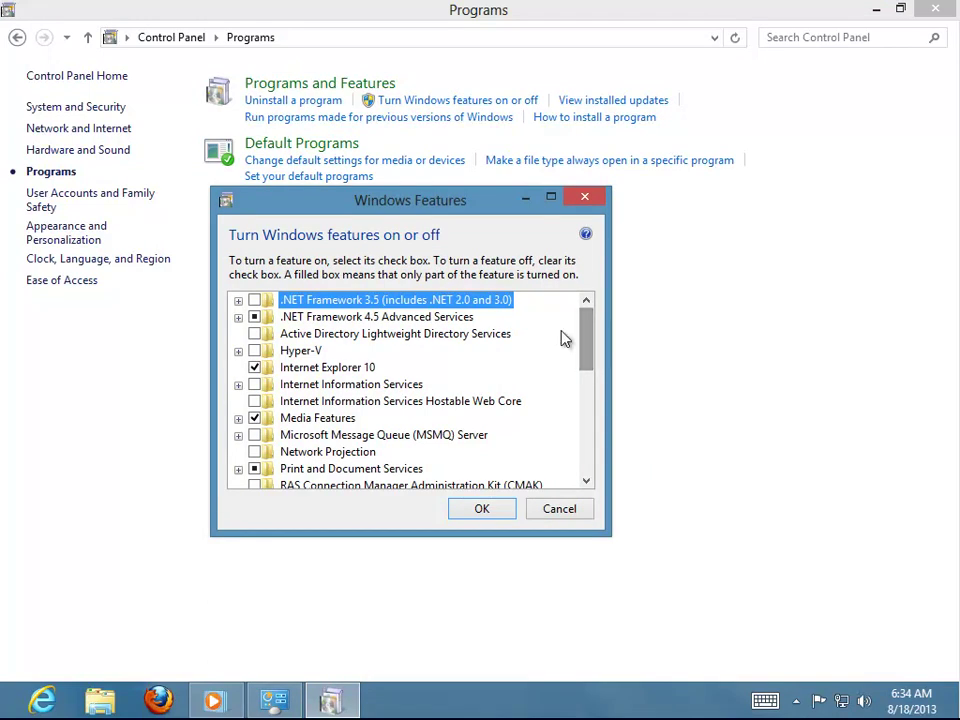
# - Turn off Media Features, accept the warning about affected programs, and apply the change
pyautogui.click(255, 418)
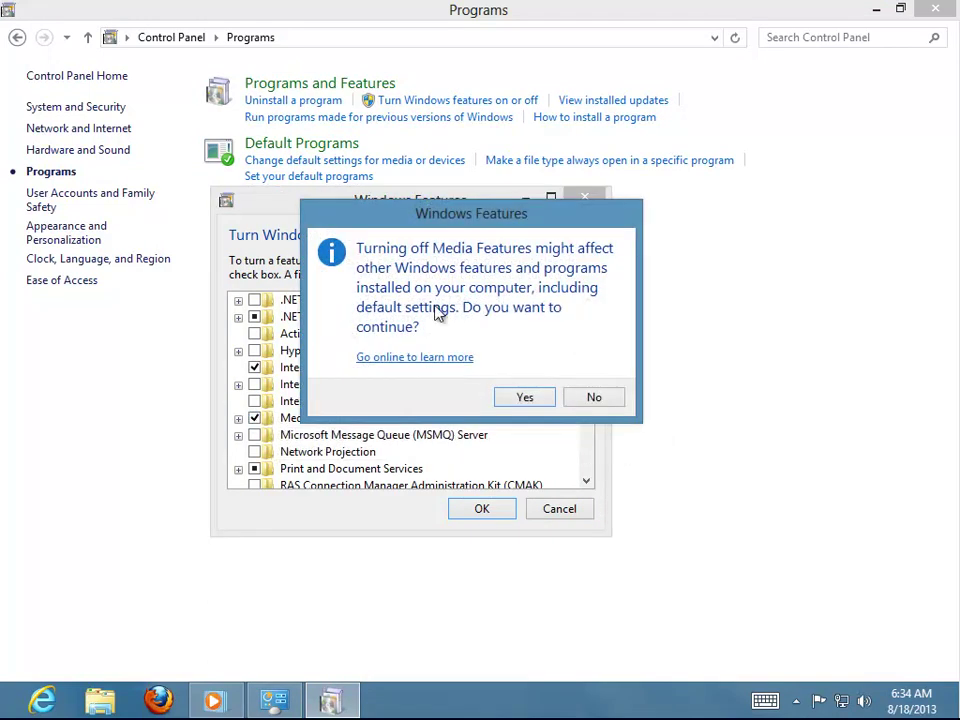
pyautogui.moveTo(472, 222); pyautogui.dragTo(785, 340)
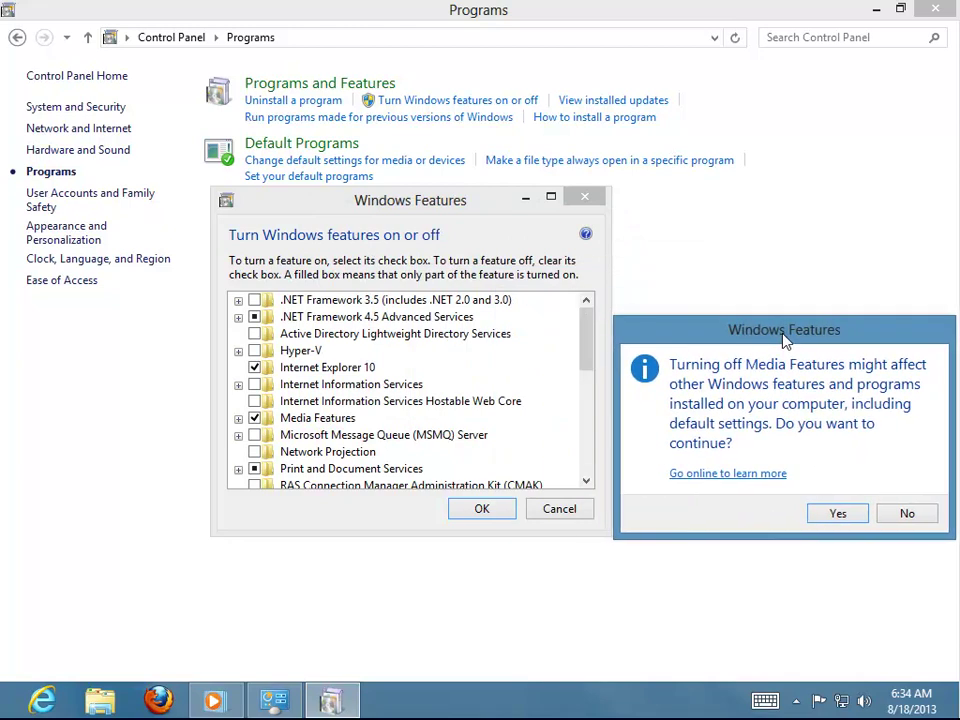
pyautogui.click(836, 526)
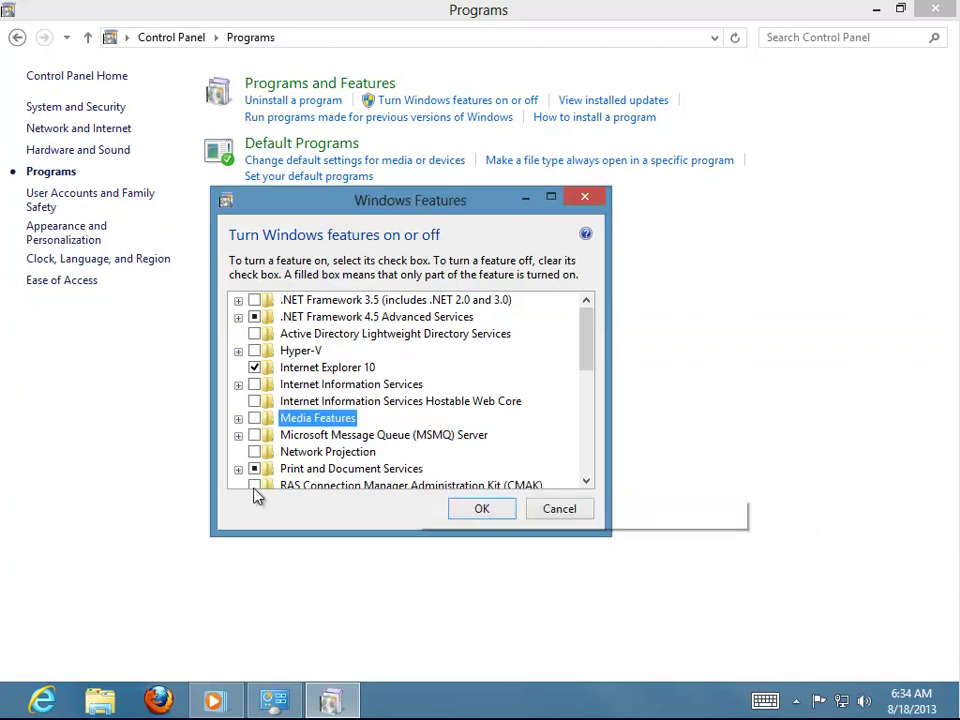
pyautogui.click(481, 512)
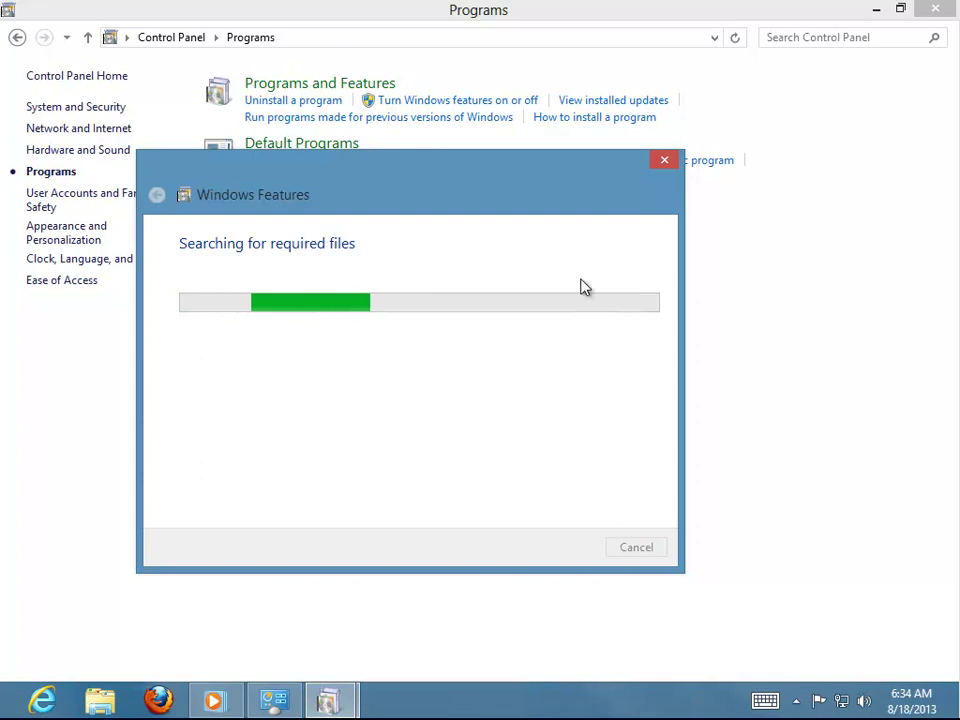
pyautogui.moveTo(450, 178); pyautogui.dragTo(725, 285)
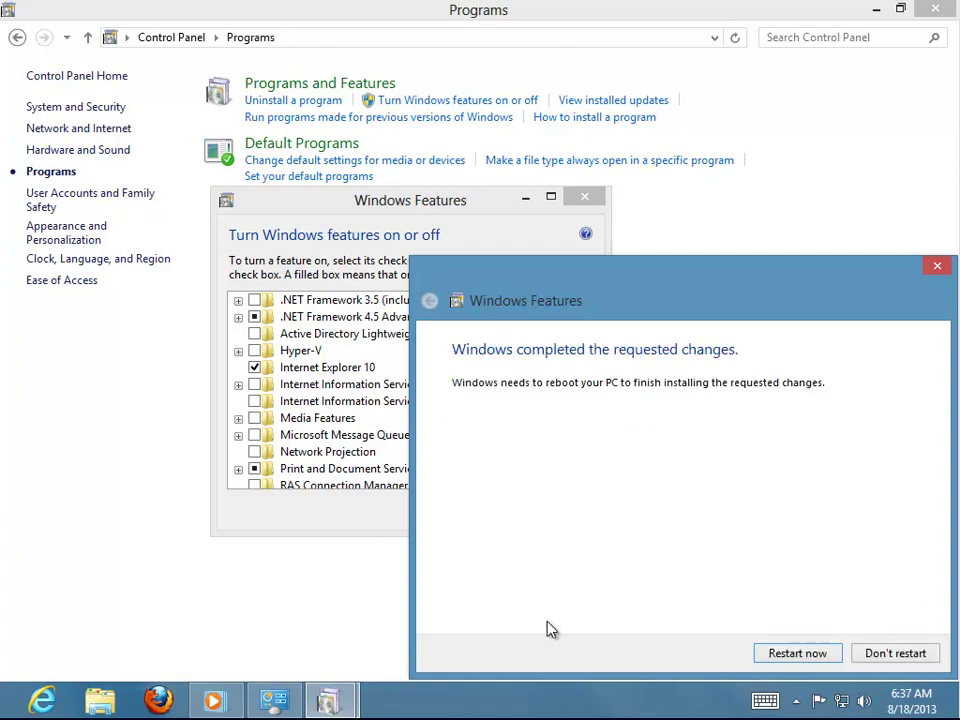
# - Restart the computer to complete the feature removal, then go to the desktop and refresh it
pyautogui.click(815, 655)
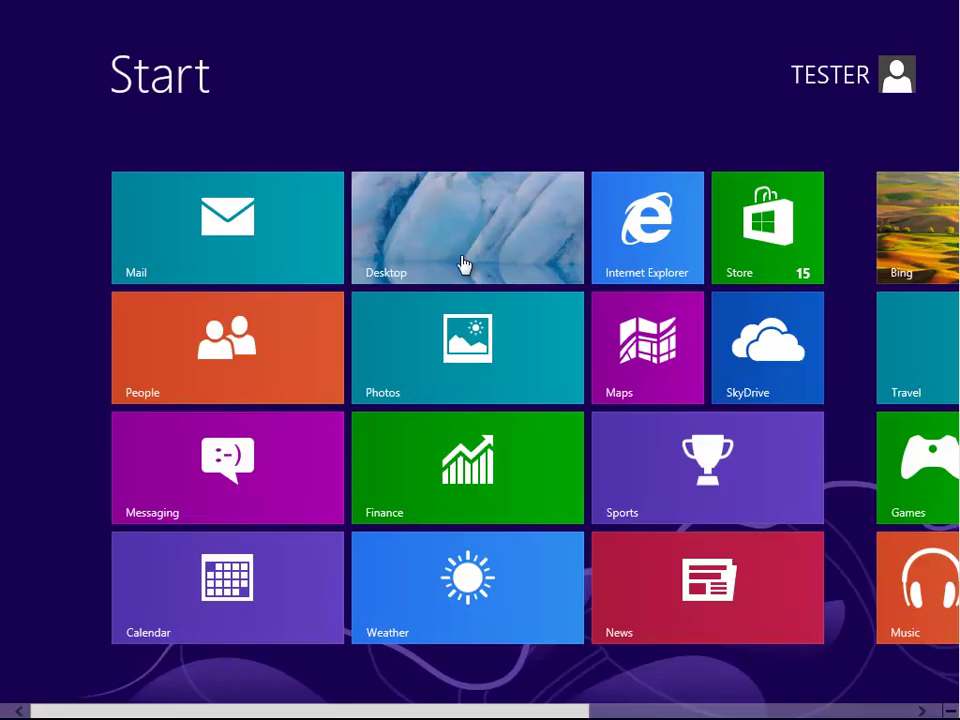
pyautogui.click(475, 237)
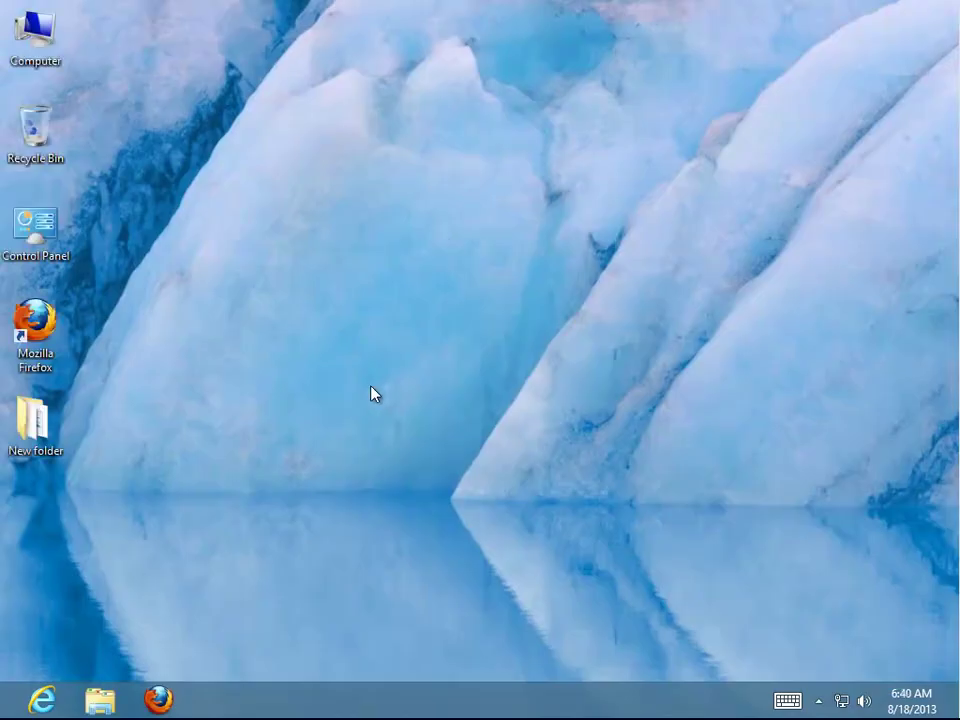
pyautogui.rightClick(468, 250)
pyautogui.click(430, 303)
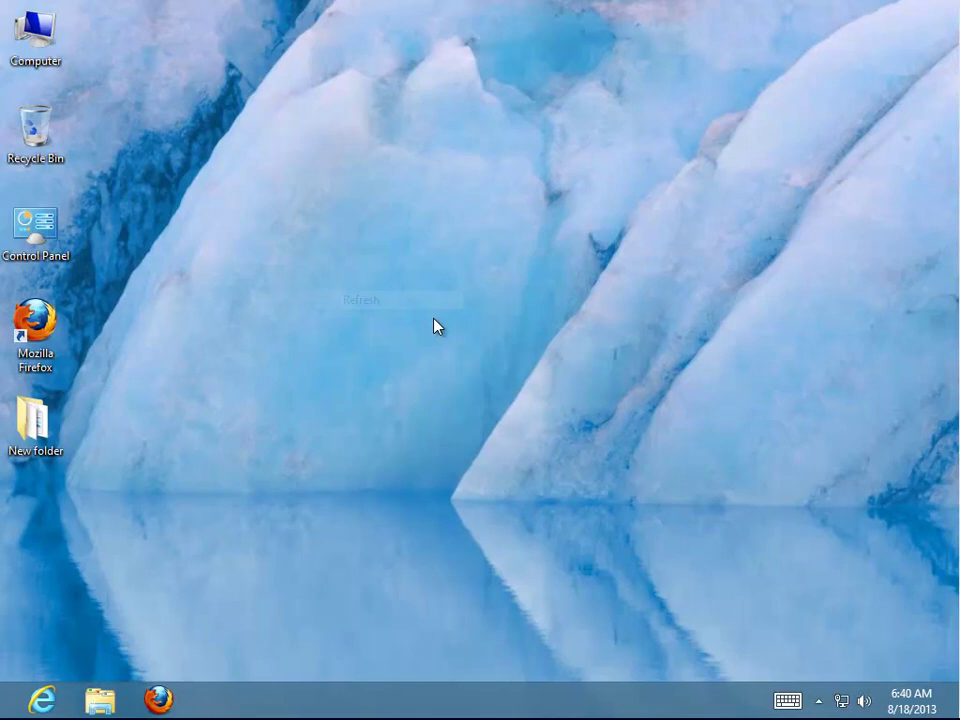
# - Check the Program Files folder on Local Disk (C:) for Windows Media Player, then close the window and refresh the desktop
pyautogui.click(26, 44)
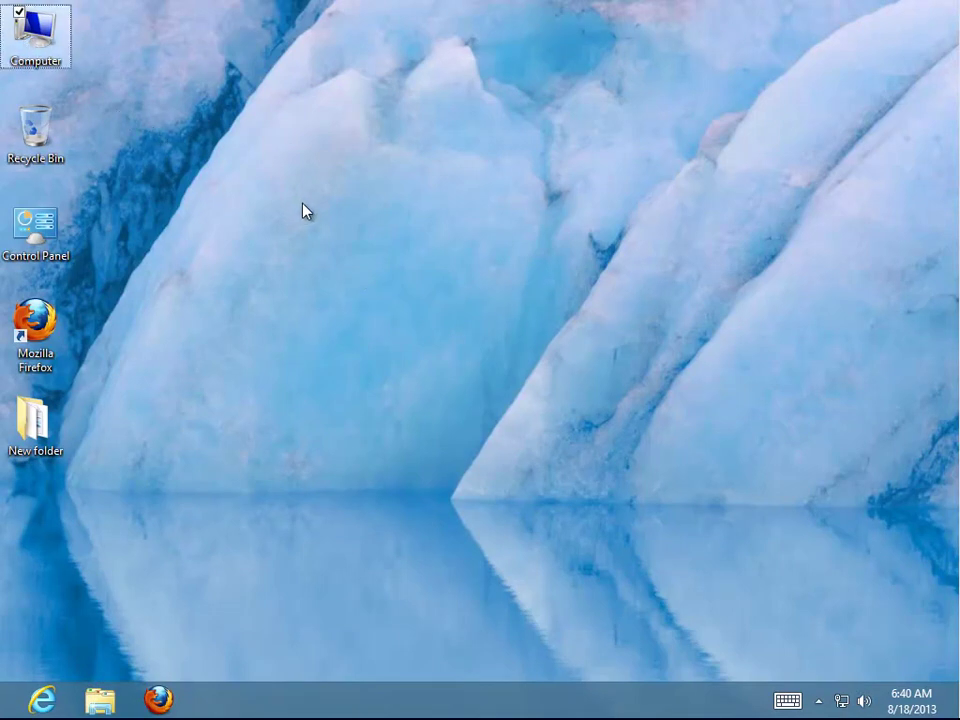
pyautogui.click(386, 240)
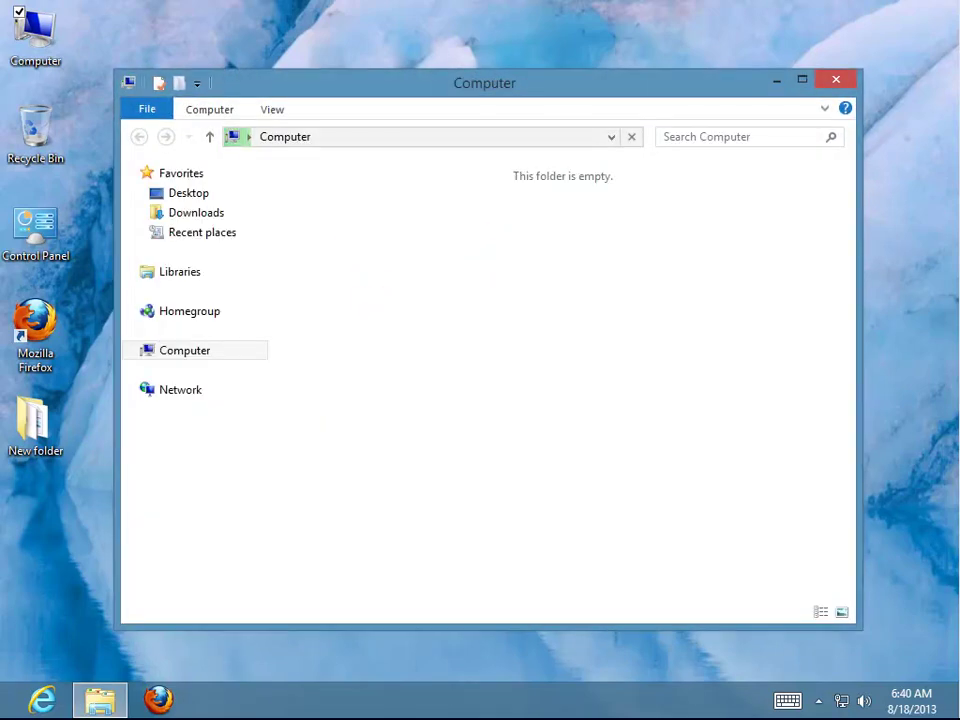
pyautogui.click(383, 228)
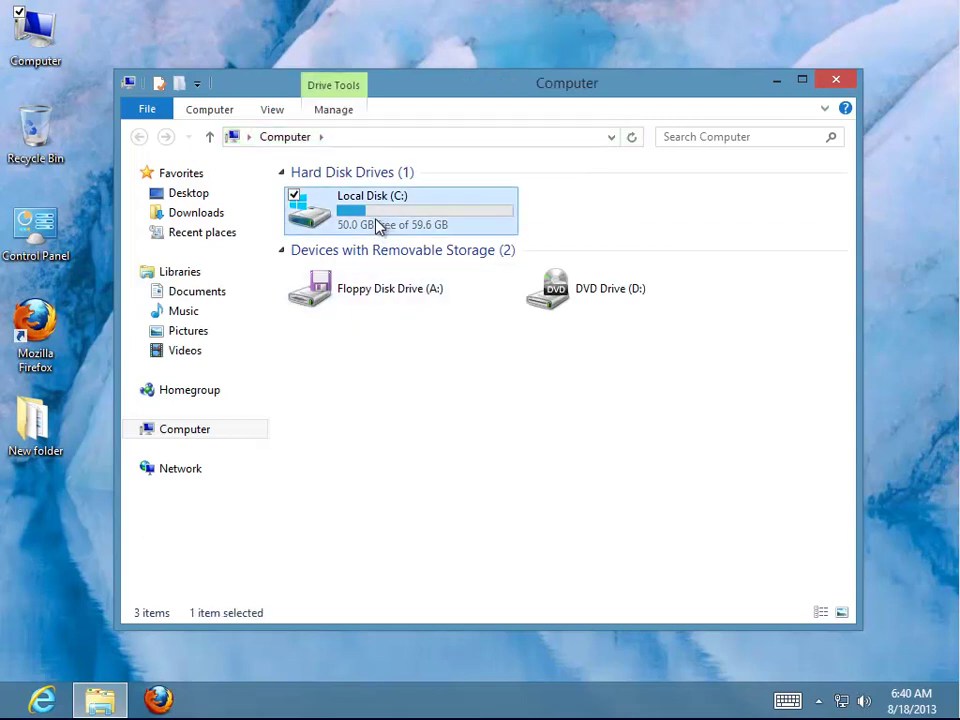
pyautogui.doubleClick(383, 228)
pyautogui.doubleClick(369, 223)
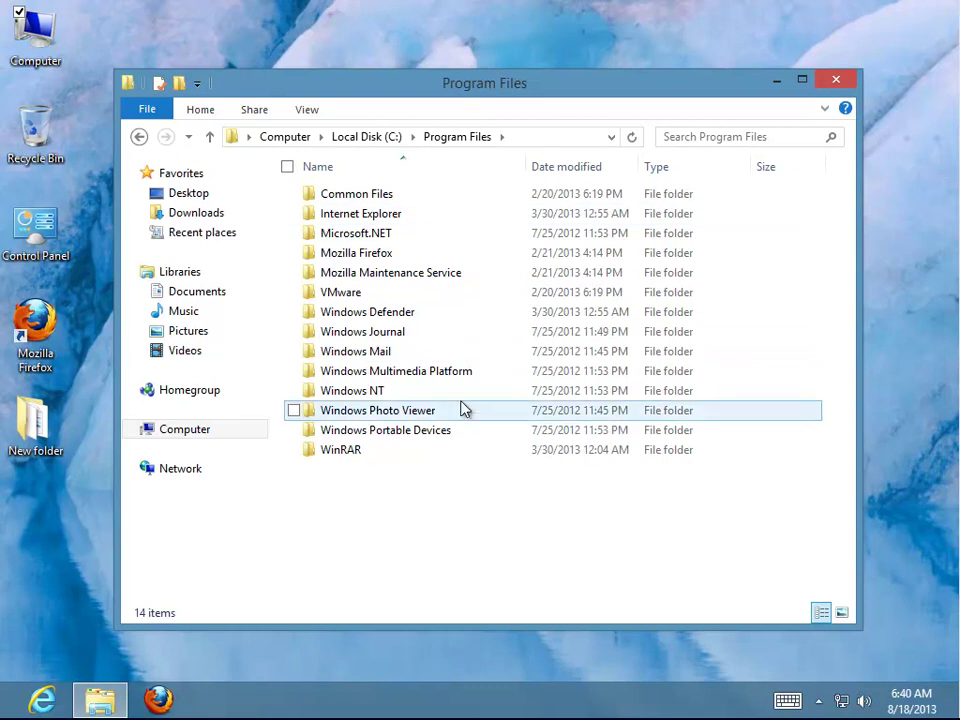
pyautogui.click(853, 86)
pyautogui.rightClick(318, 248)
pyautogui.click(300, 297)
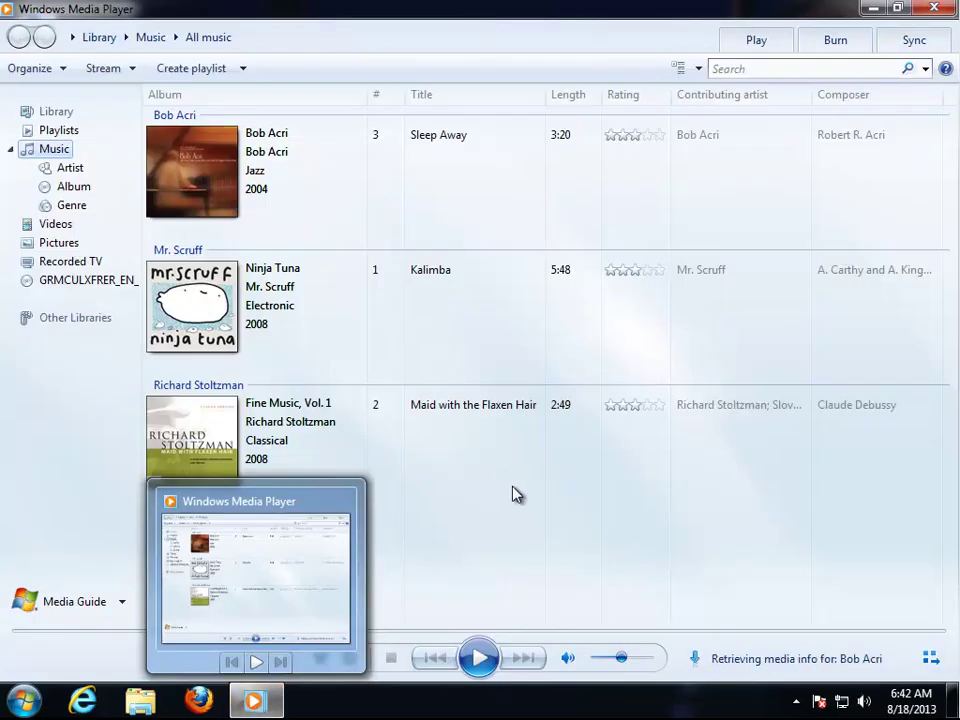
# - On the Windows 7 computer, open the Windows Features dialog from the Programs category of Control Panel
pyautogui.moveTo(454, 15); pyautogui.dragTo(573, 26)
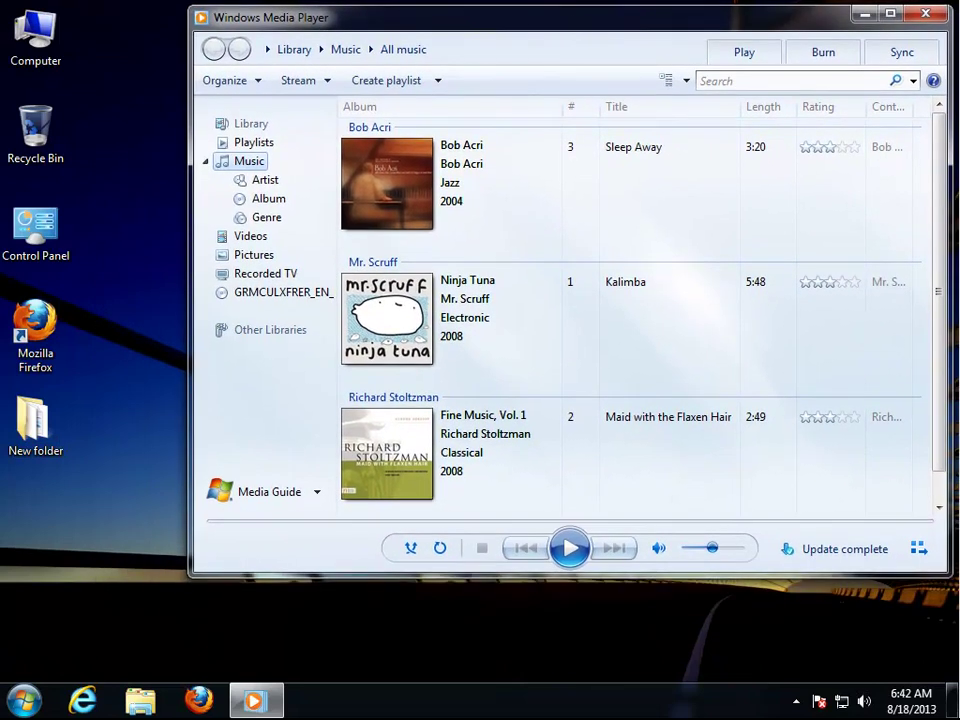
pyautogui.doubleClick(41, 234)
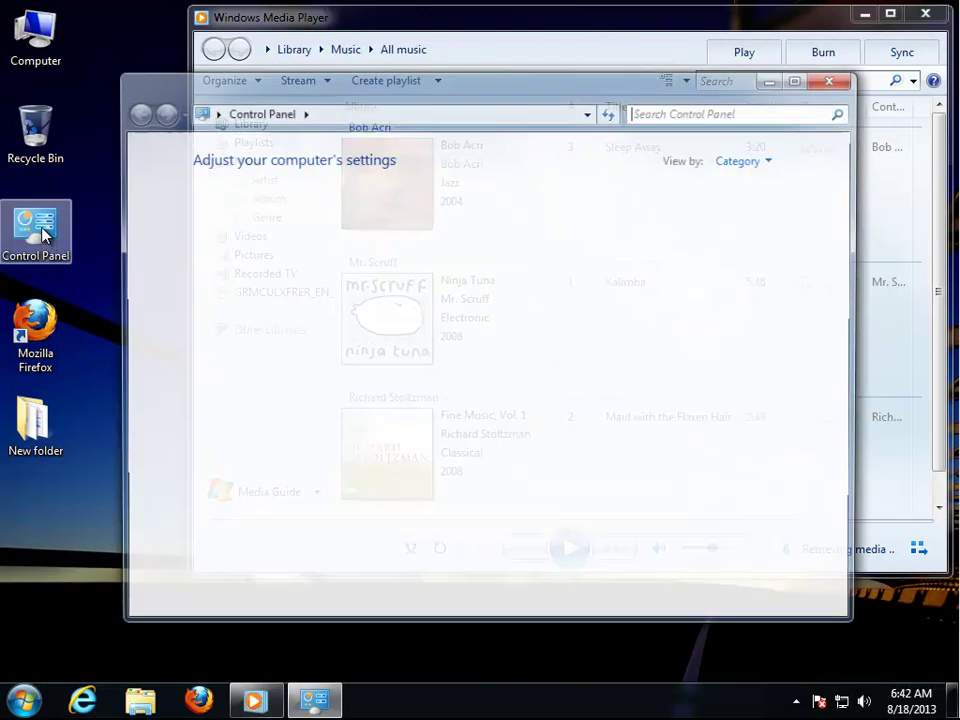
pyautogui.click(798, 79)
pyautogui.click(262, 335)
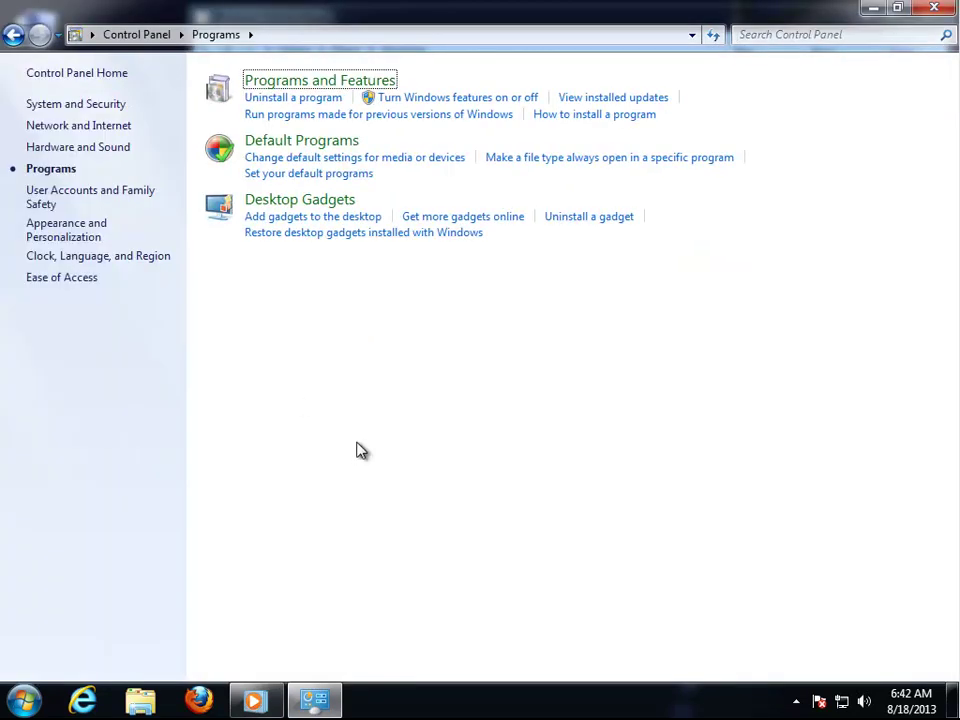
pyautogui.click(490, 99)
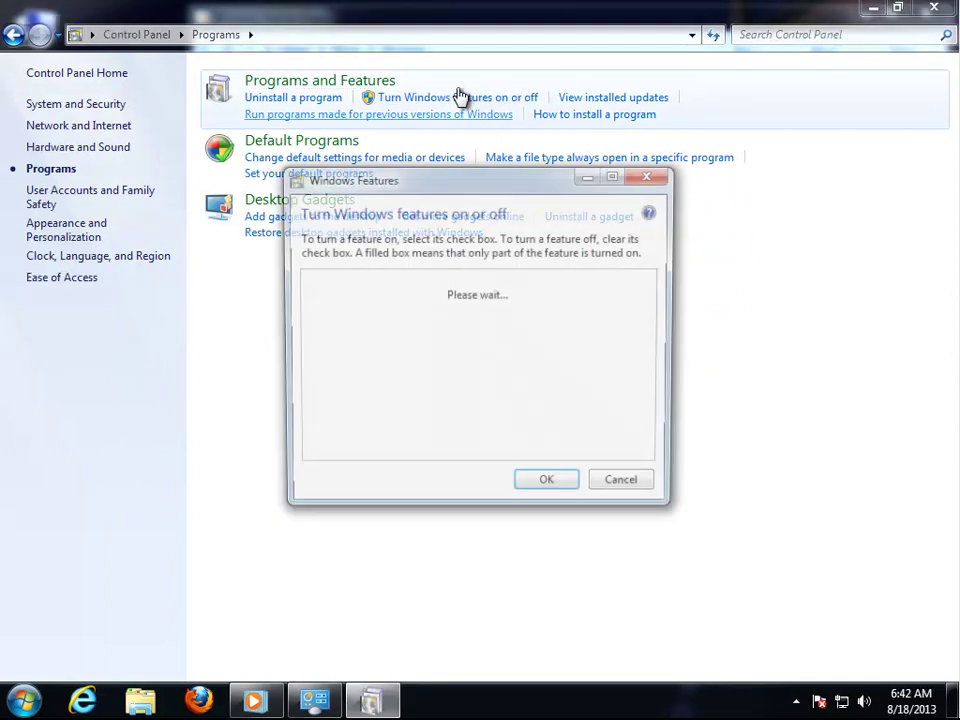
pyautogui.moveTo(504, 190); pyautogui.dragTo(420, 259)
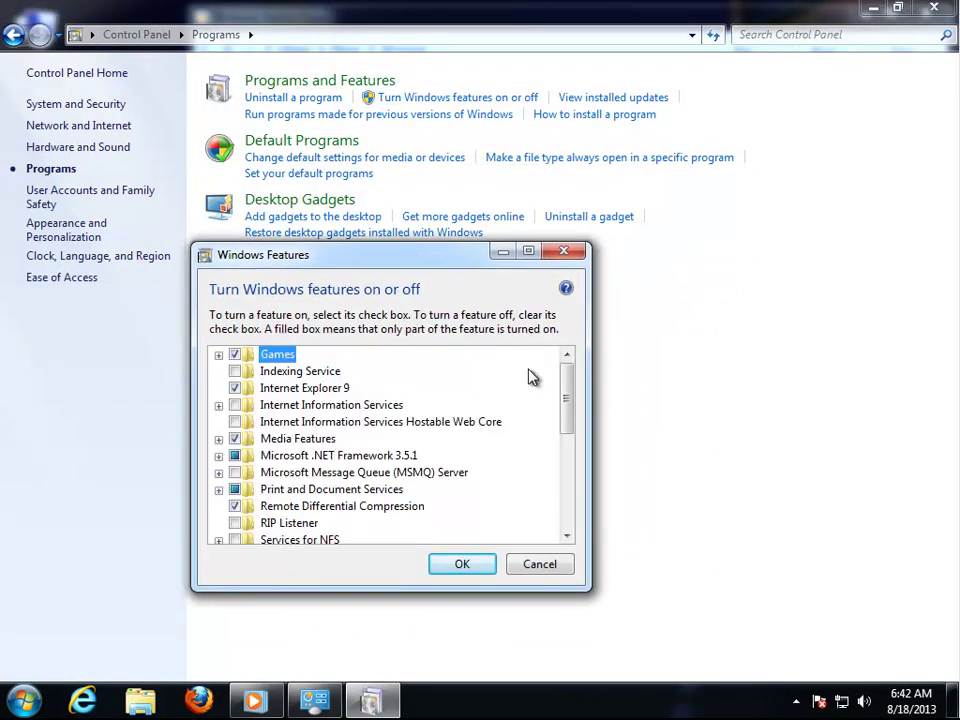
# - Turn off Media Features on Windows 7, accept the warning, and apply the feature change
pyautogui.click(234, 439)
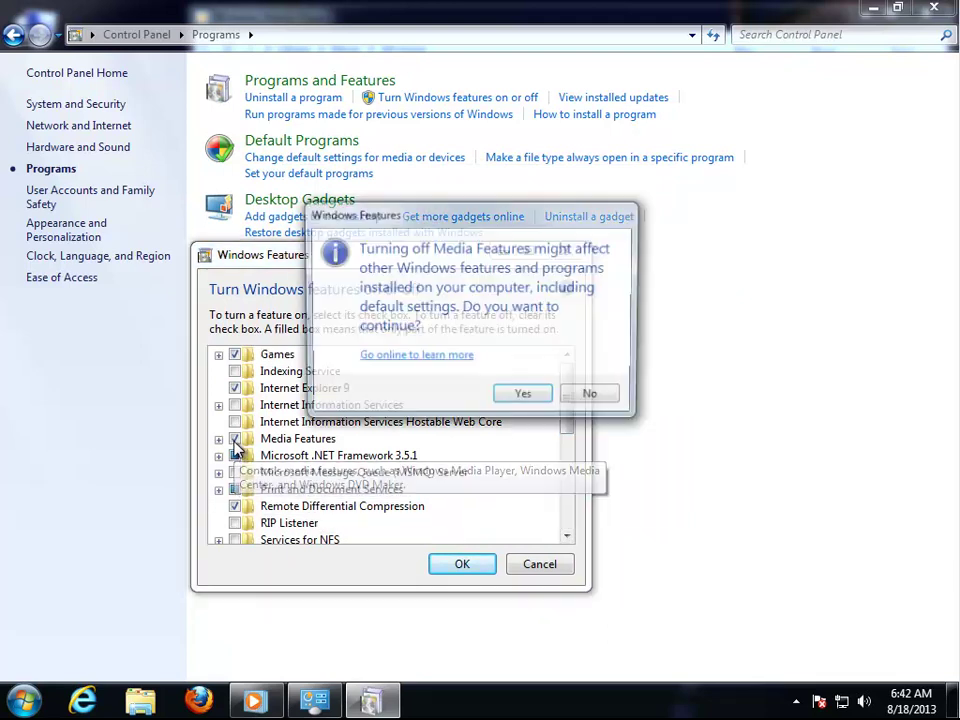
pyautogui.moveTo(432, 226); pyautogui.dragTo(728, 387)
pyautogui.click(817, 564)
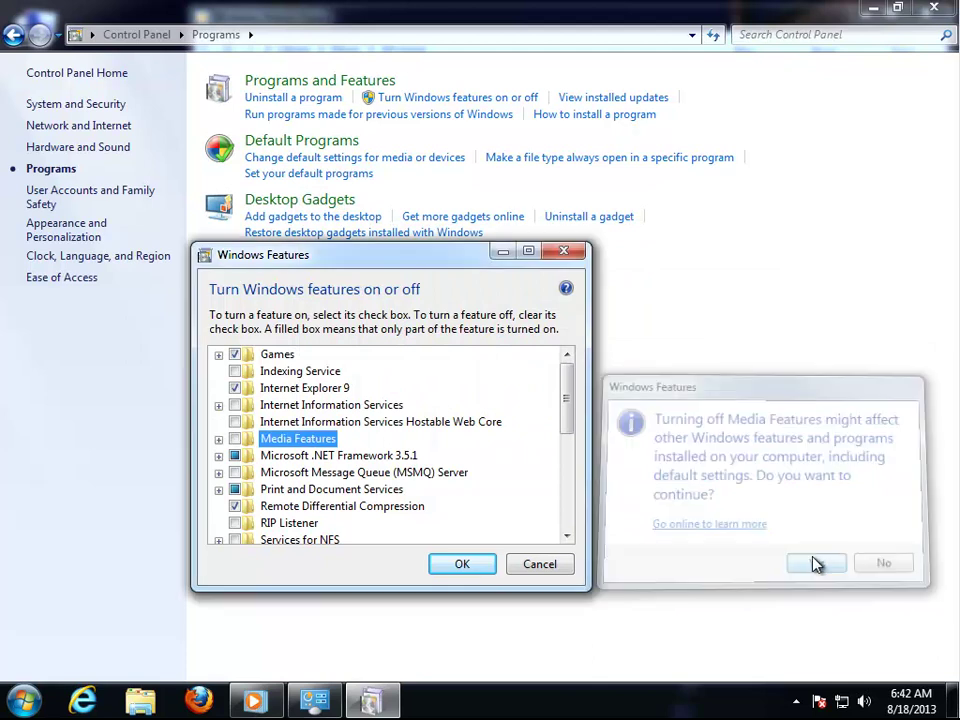
pyautogui.click(489, 567)
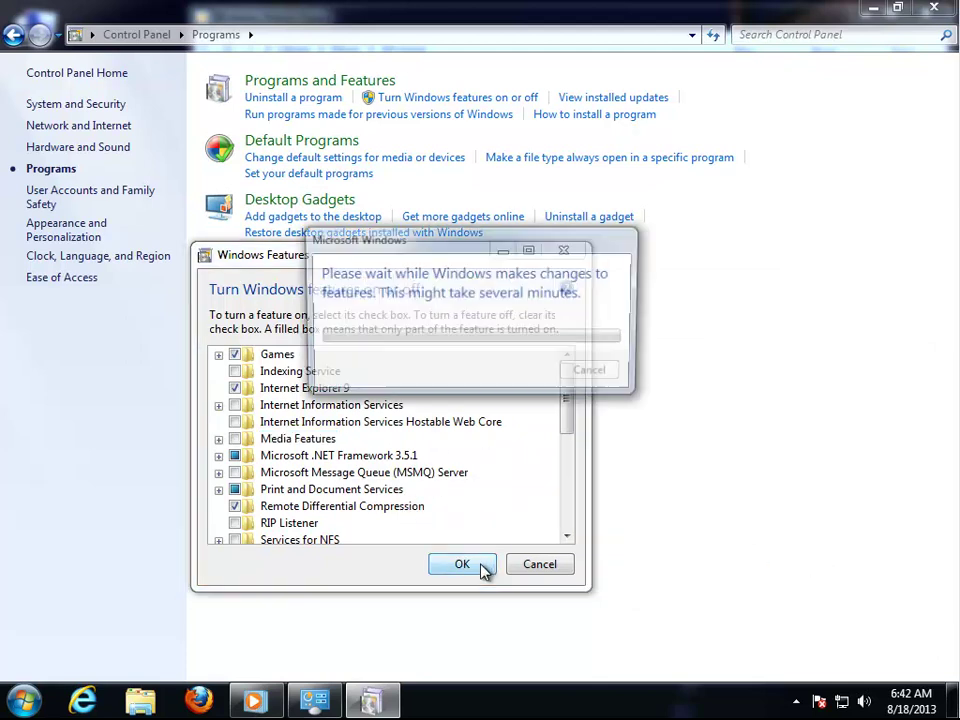
pyautogui.moveTo(441, 258); pyautogui.dragTo(745, 442)
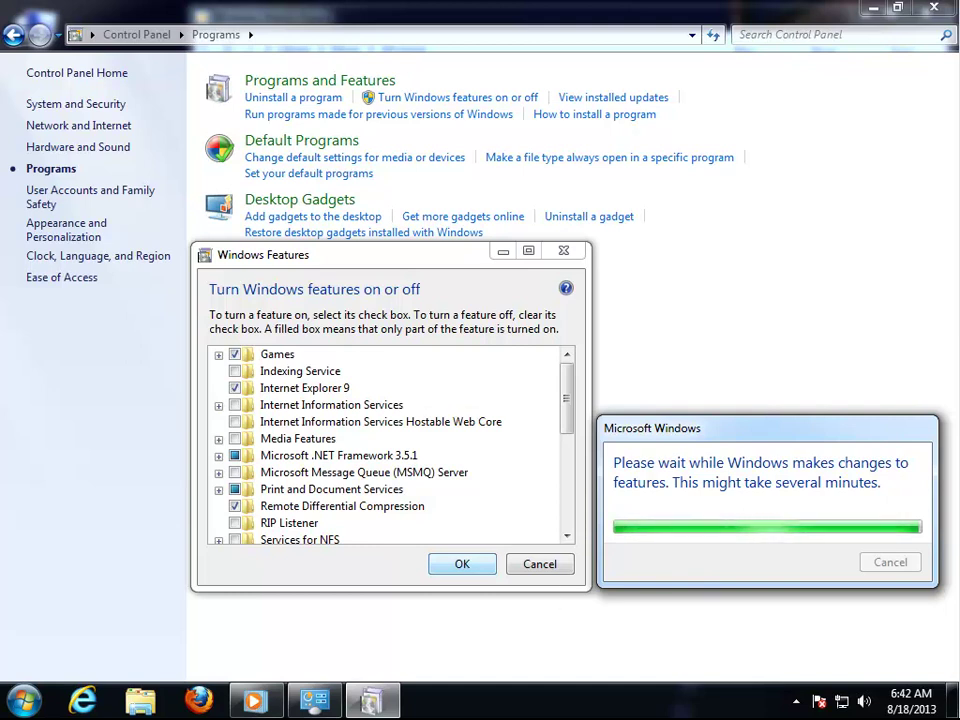
# - Postpone the required restart and close the Control Panel and Windows Media Player windows
pyautogui.moveTo(420, 256); pyautogui.dragTo(728, 445)
pyautogui.click(879, 571)
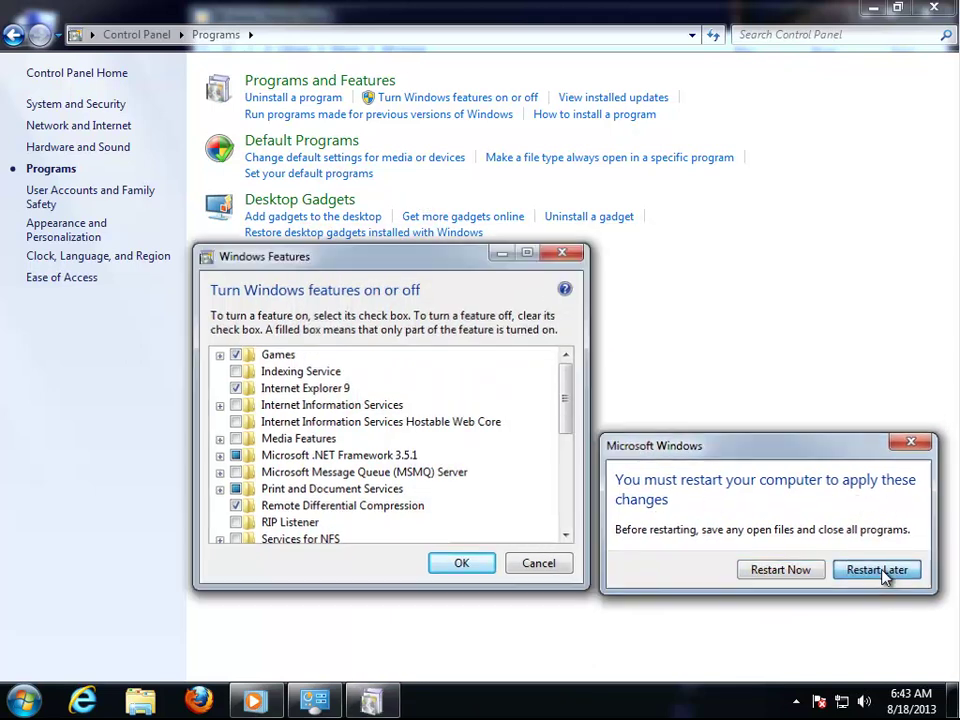
pyautogui.click(933, 9)
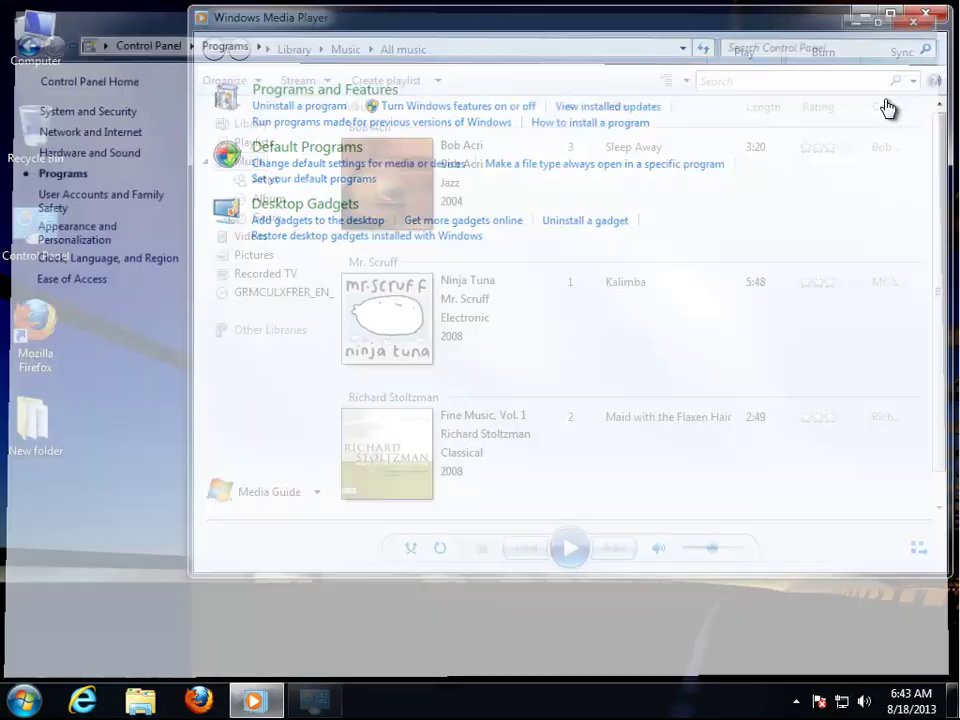
pyautogui.click(929, 13)
pyautogui.rightClick(469, 392)
pyautogui.click(481, 430)
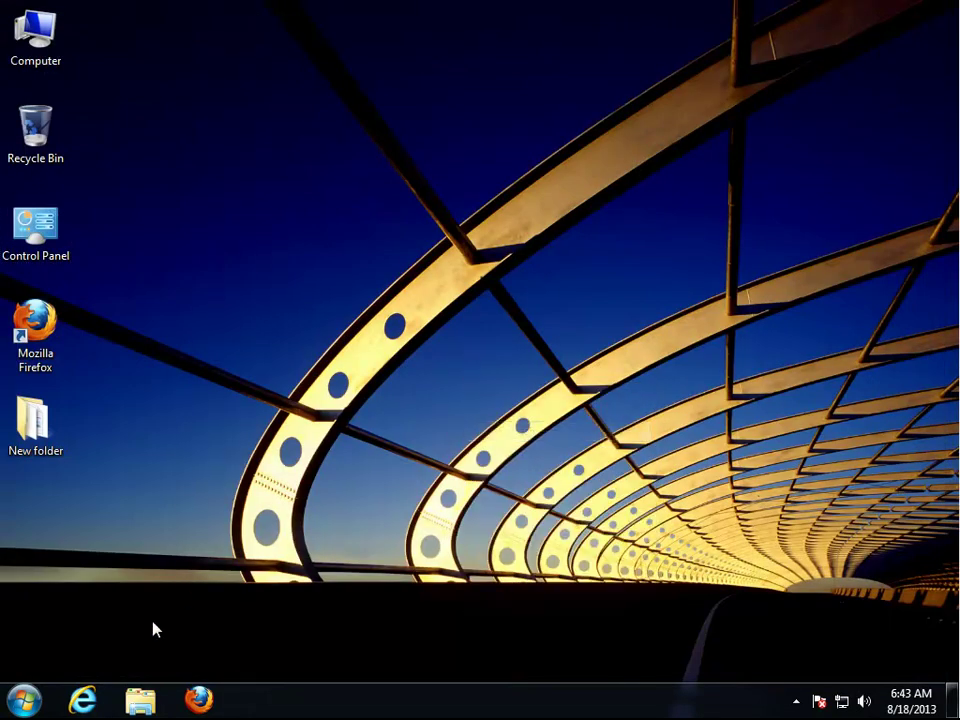
# - Restart the Windows 7 computer to apply the feature change
pyautogui.click(24, 700)
pyautogui.moveTo(334, 655)
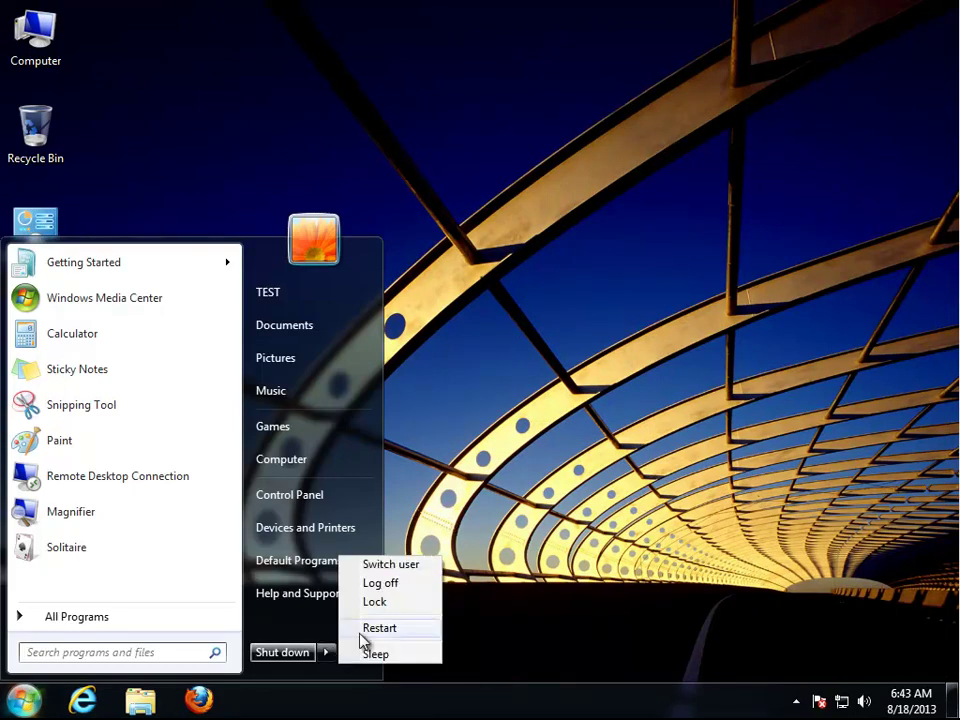
pyautogui.click(380, 630)
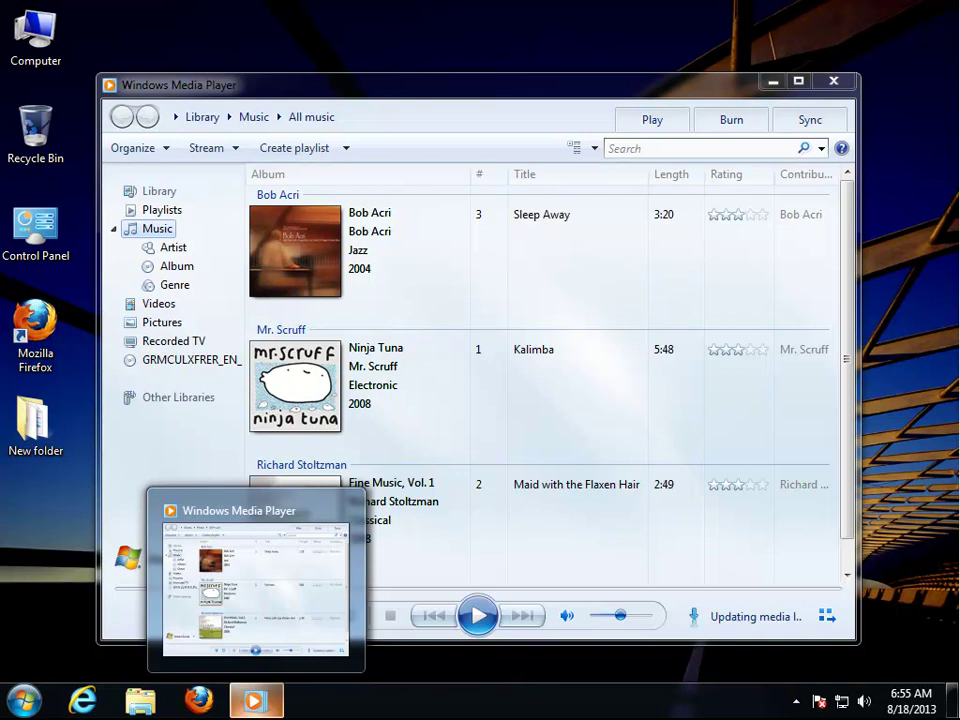
# - Move the Windows Media Player window aside and open Control Panel in a maximized window
pyautogui.moveTo(496, 96); pyautogui.dragTo(580, 34)
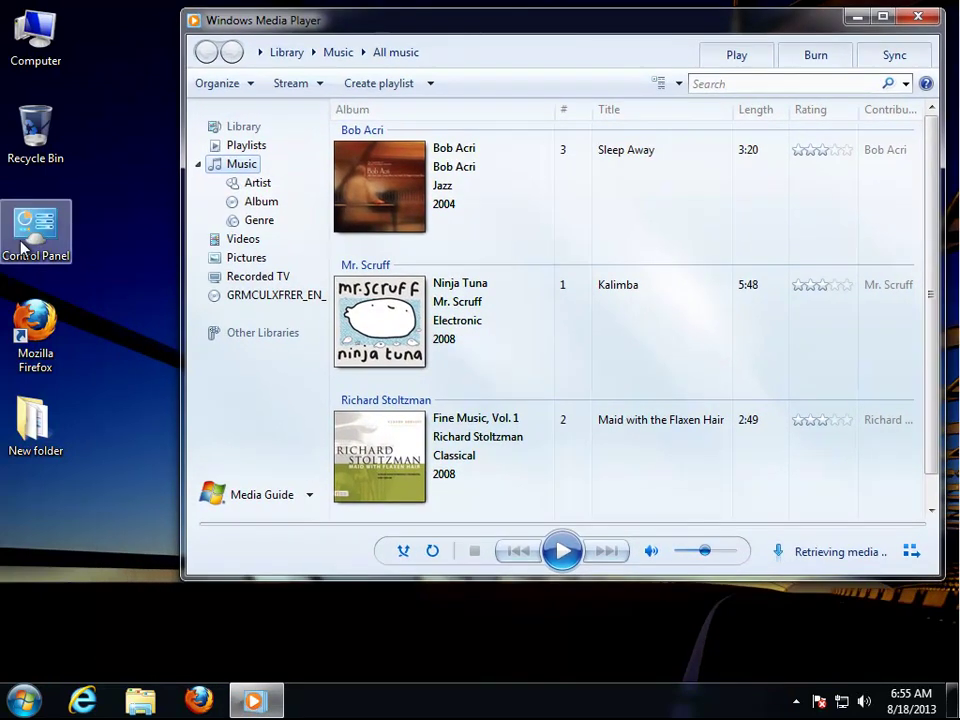
pyautogui.click(34, 704)
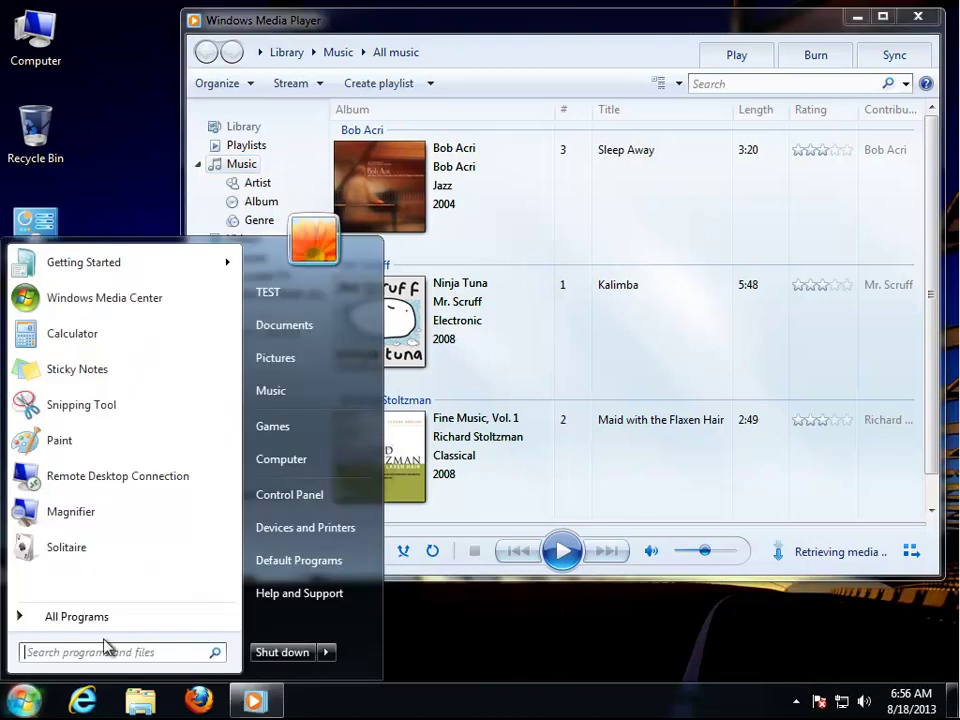
pyautogui.click(333, 497)
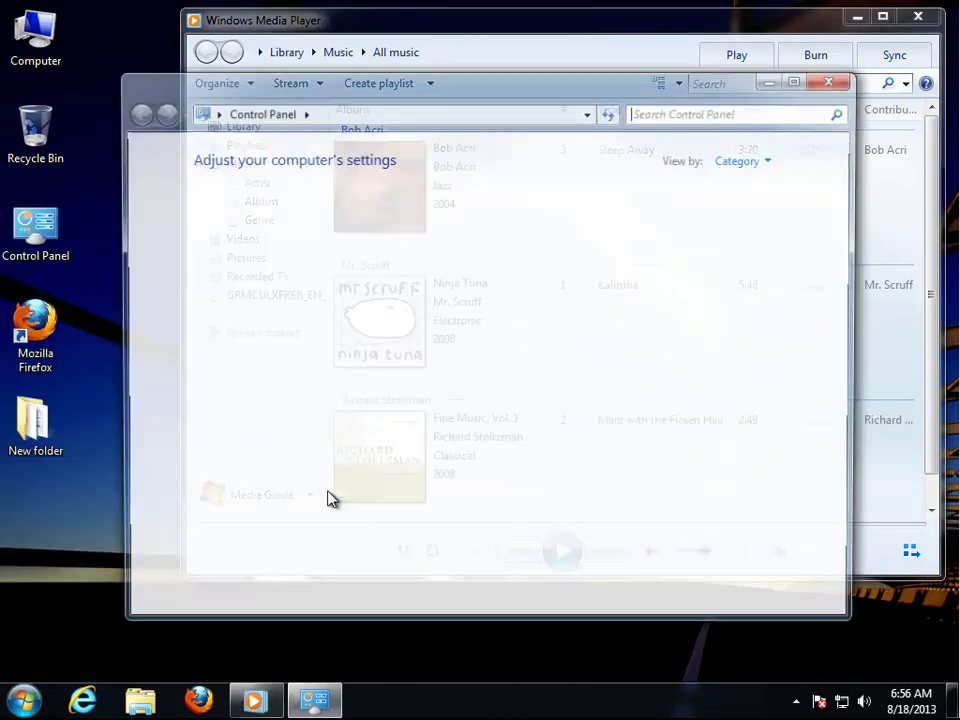
pyautogui.click(799, 78)
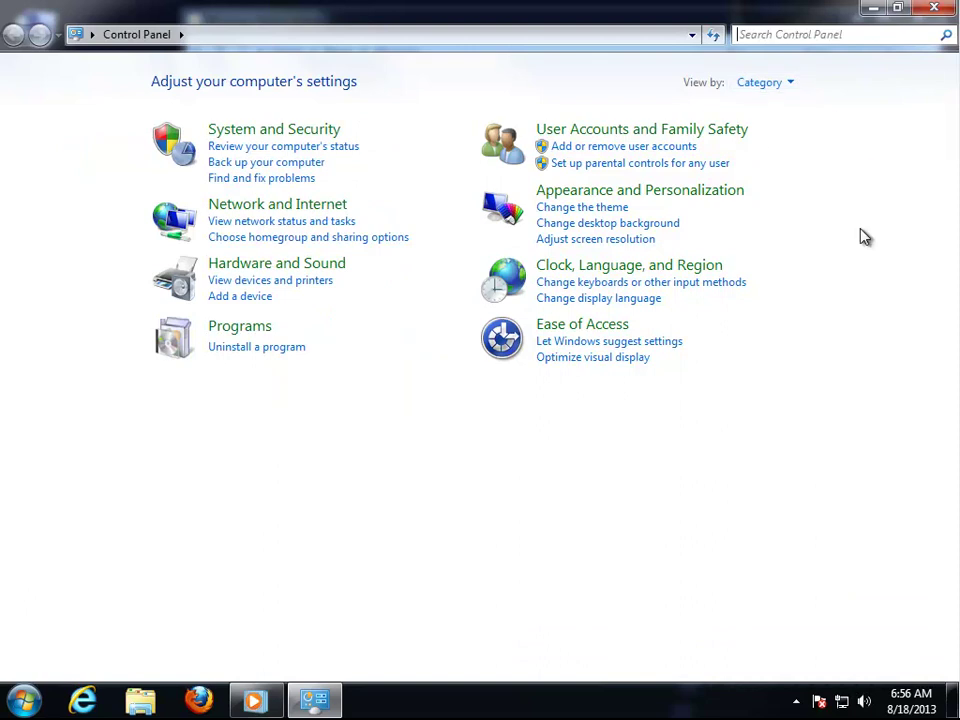
# - From the Programs category, open the Windows features list, turn off Media Features despite the warning, and apply the change
pyautogui.click(240, 327)
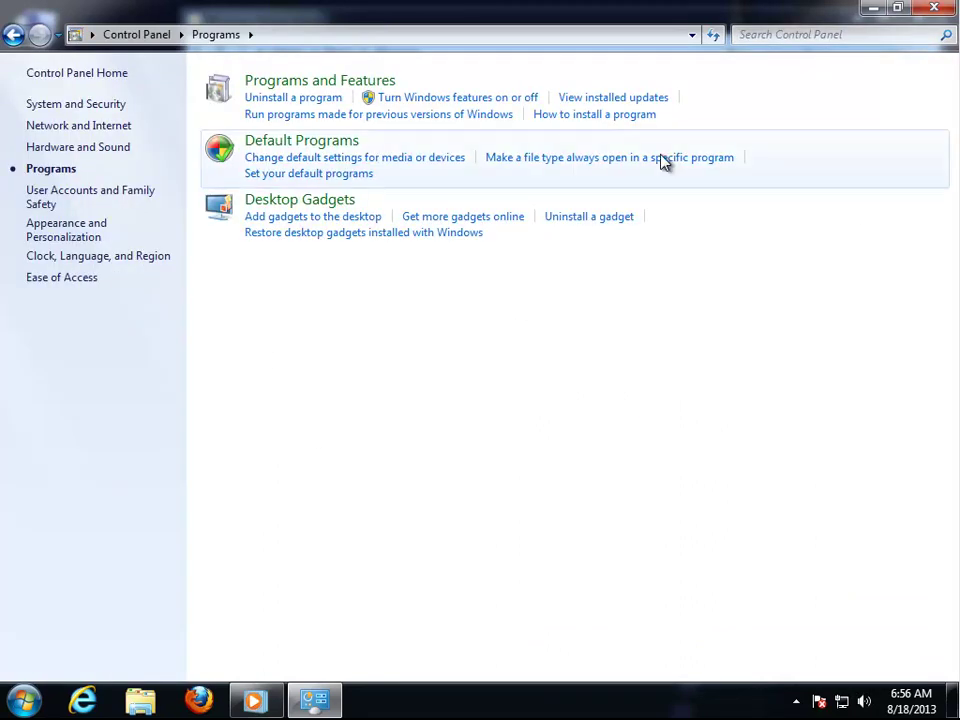
pyautogui.click(516, 100)
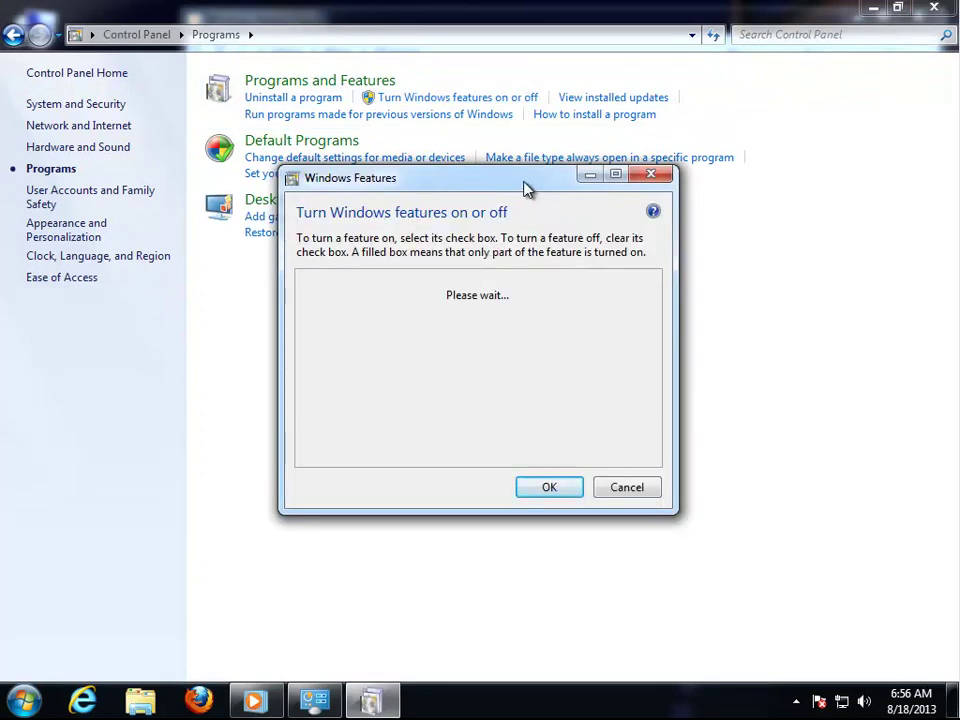
pyautogui.click(386, 364)
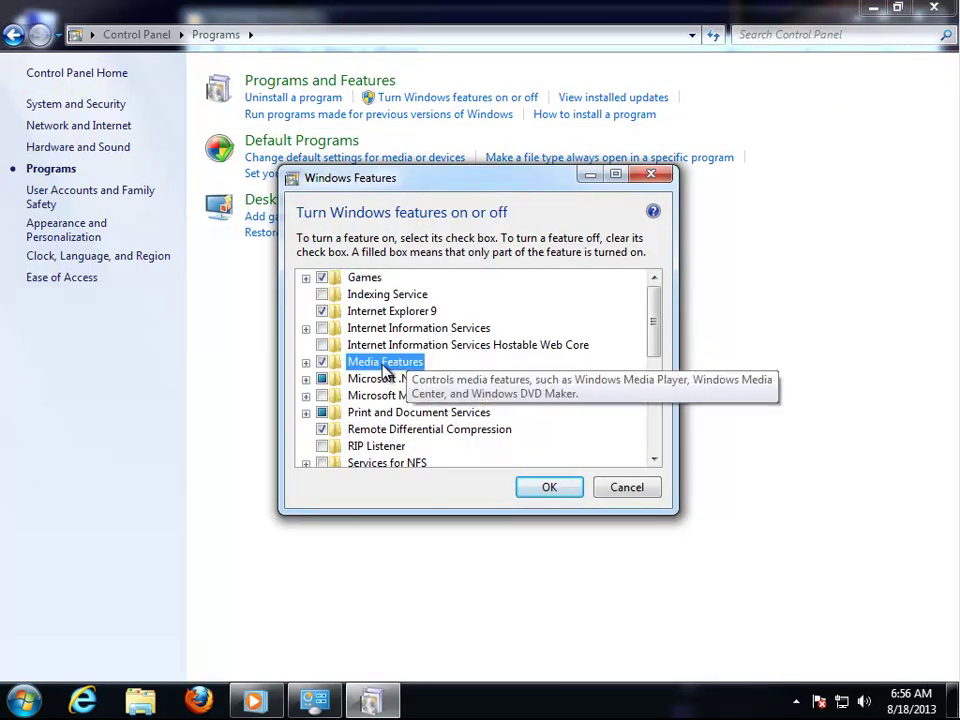
pyautogui.click(322, 363)
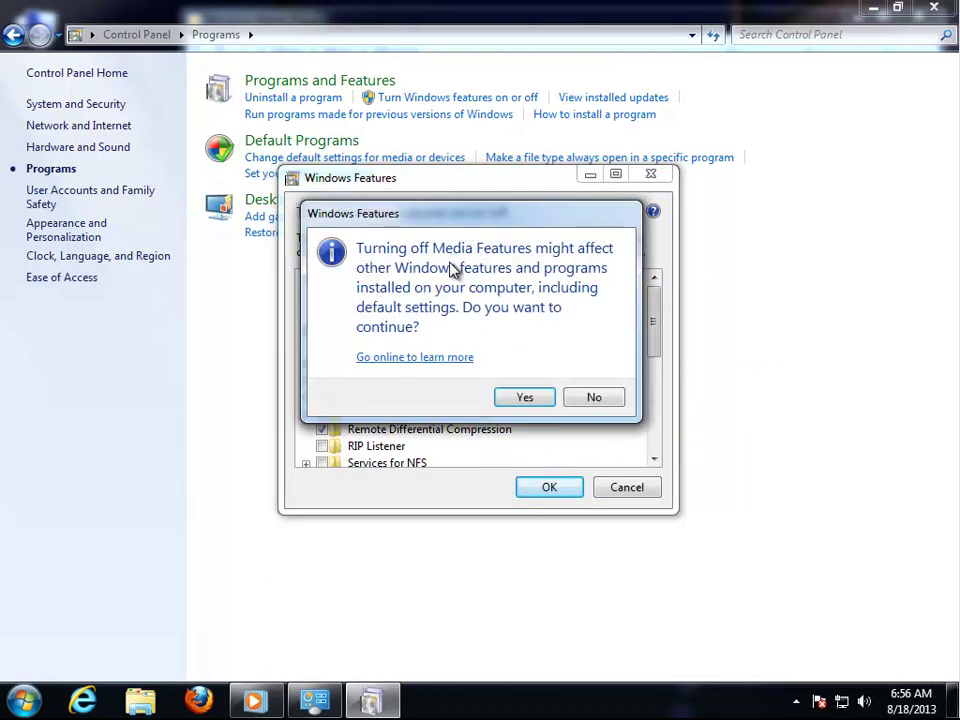
pyautogui.click(522, 397)
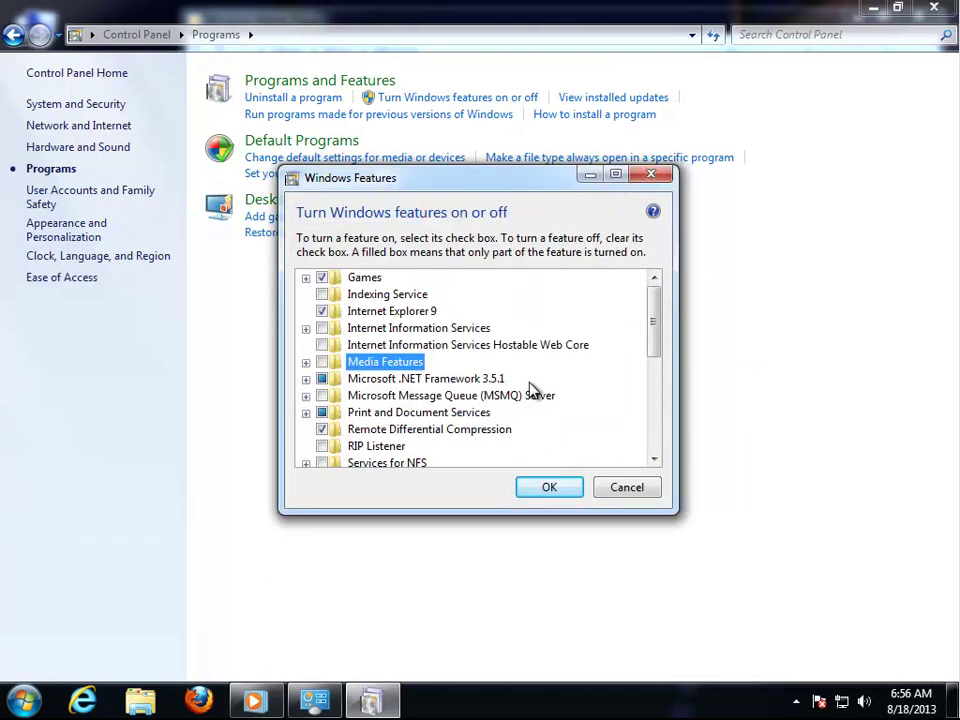
pyautogui.click(546, 487)
# - Minimize Control Panel and arrange the feature-change progress dialog below the Windows Features window, both in front of a maximized Windows Media Player
pyautogui.click(873, 8)
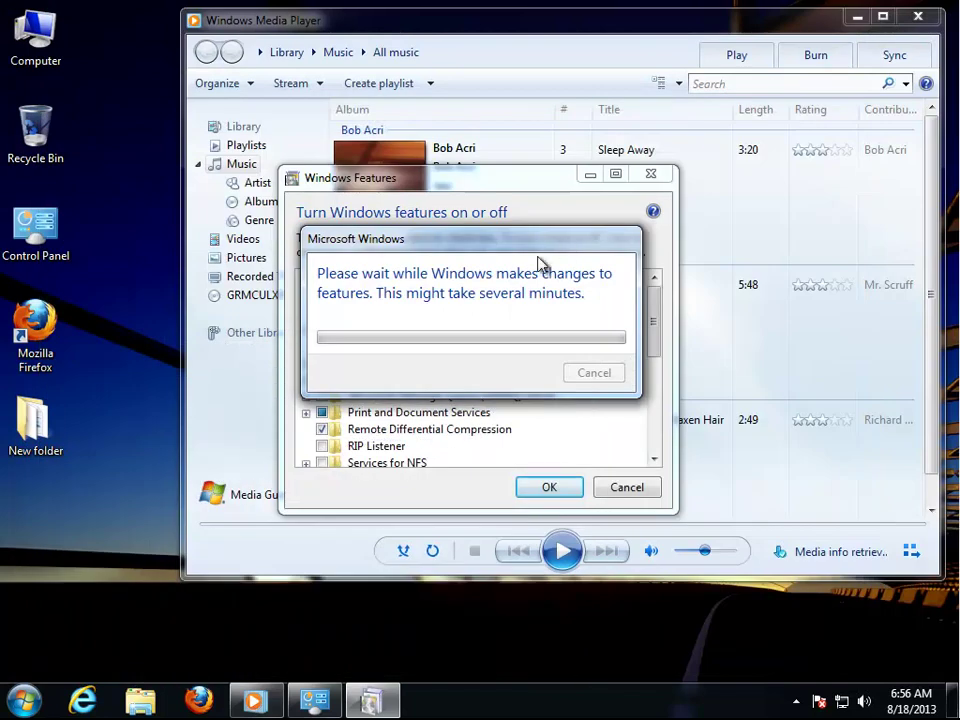
pyautogui.moveTo(545, 254); pyautogui.dragTo(522, 540)
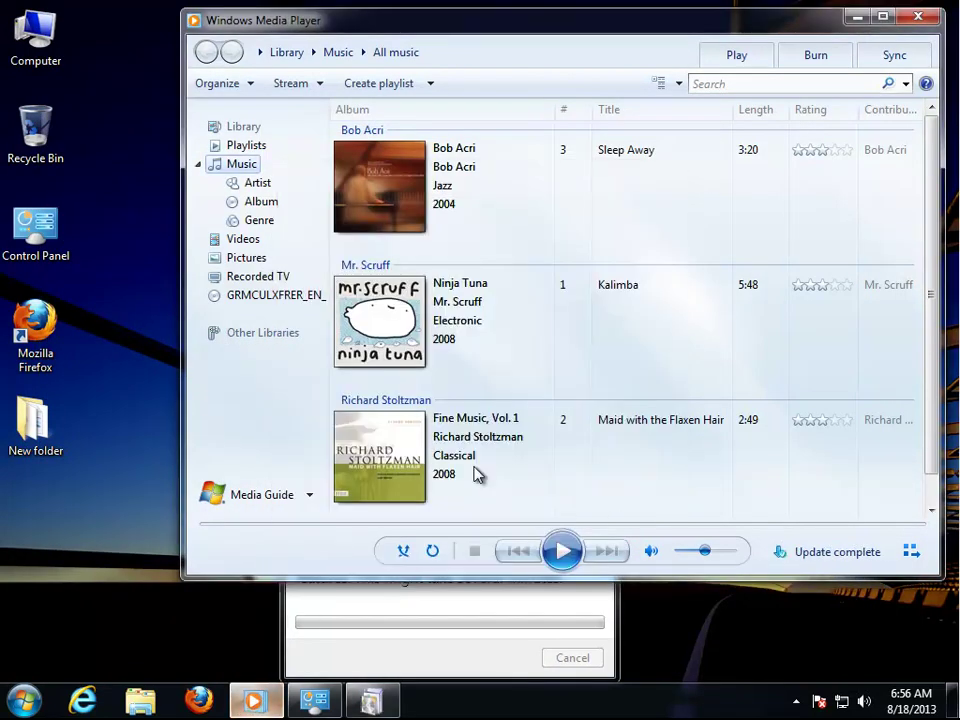
pyautogui.click(883, 16)
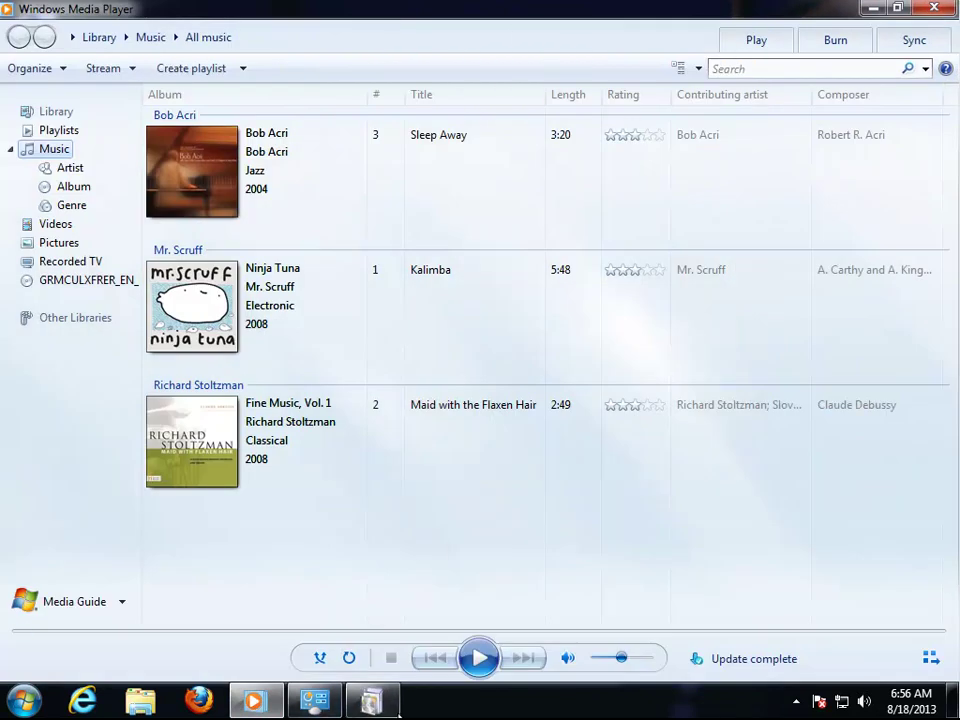
pyautogui.click(371, 700)
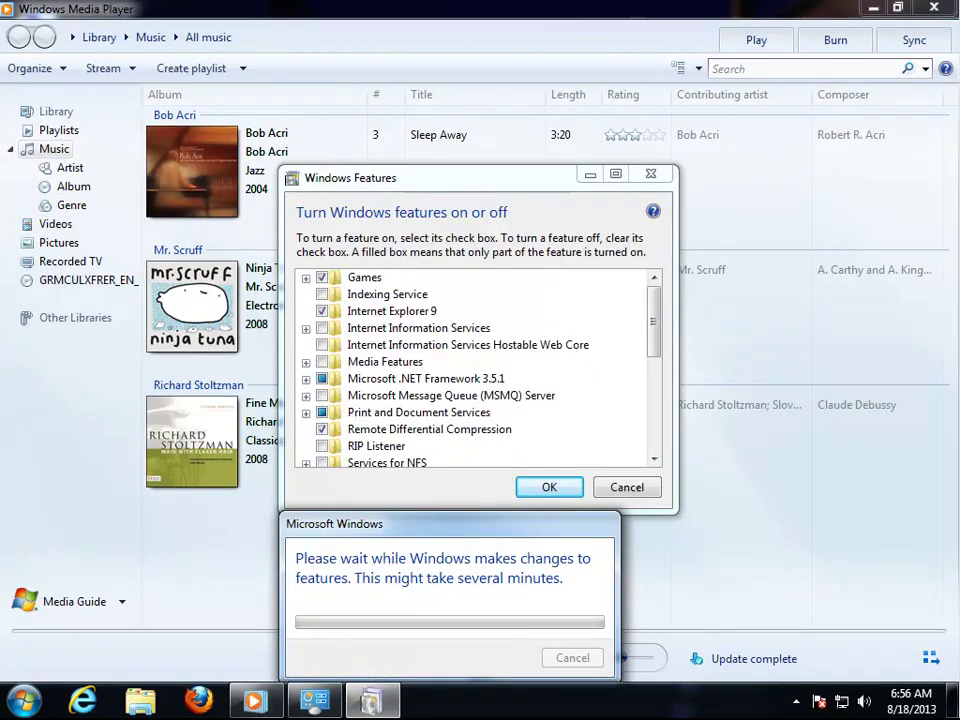